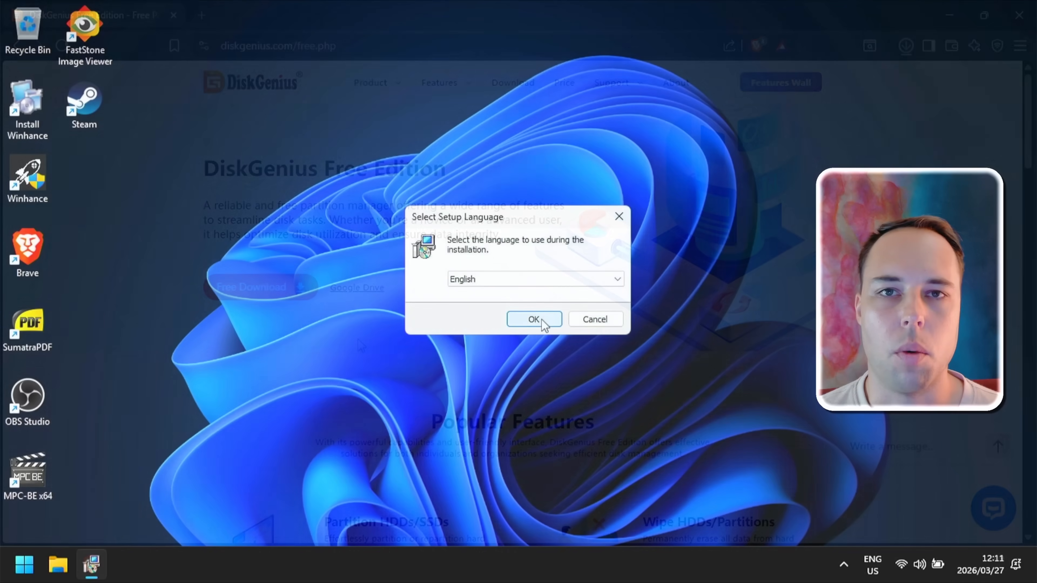
# Install DiskGenius V6.1.1 with English as the setup language, accepting the license agreement
pyautogui.click(538, 321)
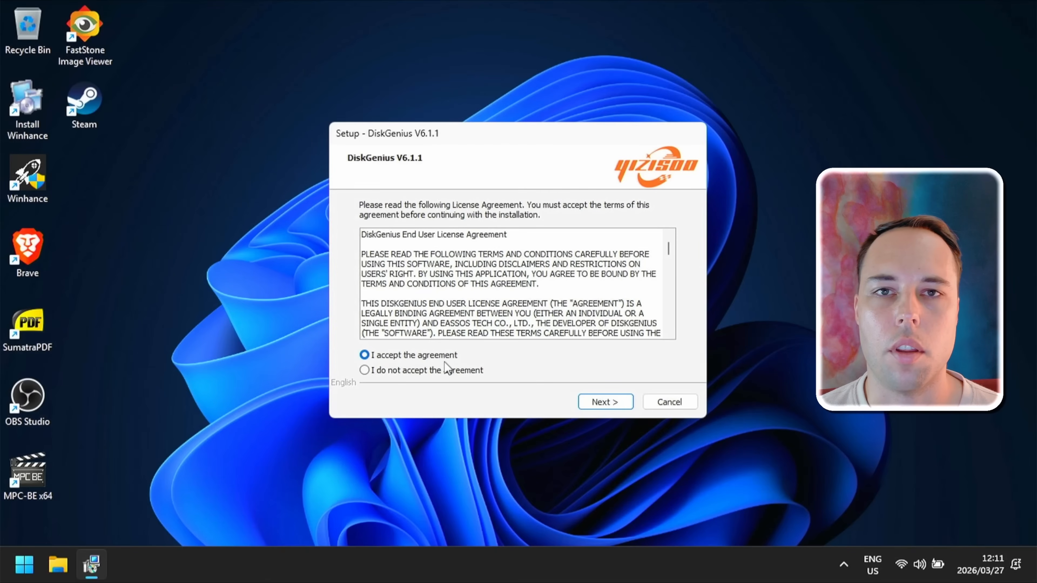
pyautogui.click(615, 406)
pyautogui.click(615, 404)
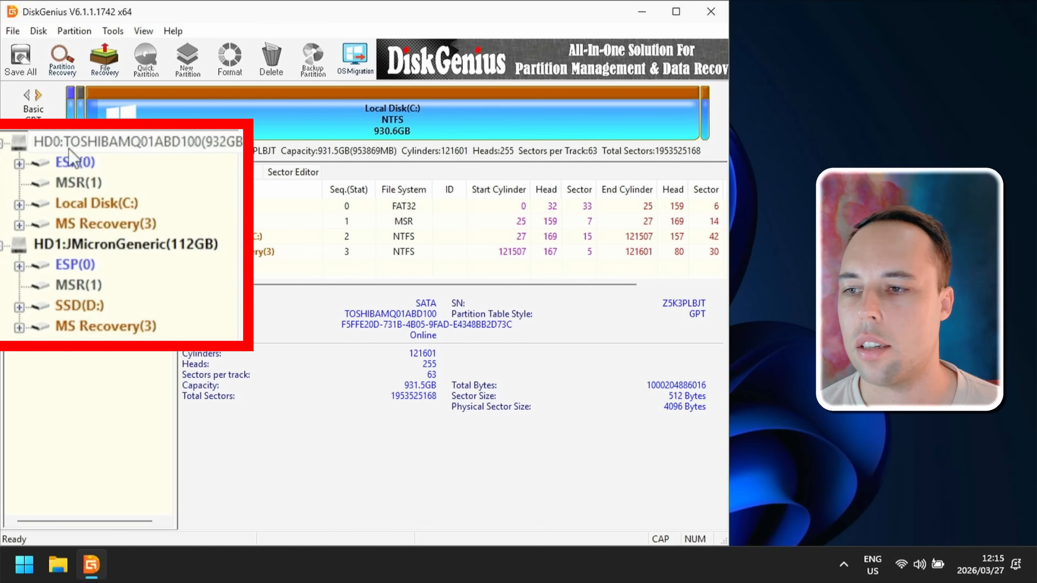
# Examine the details of disk HD1:JMicronGeneric(112GB) and its SSD(D:) partition
pyautogui.click(65, 245)
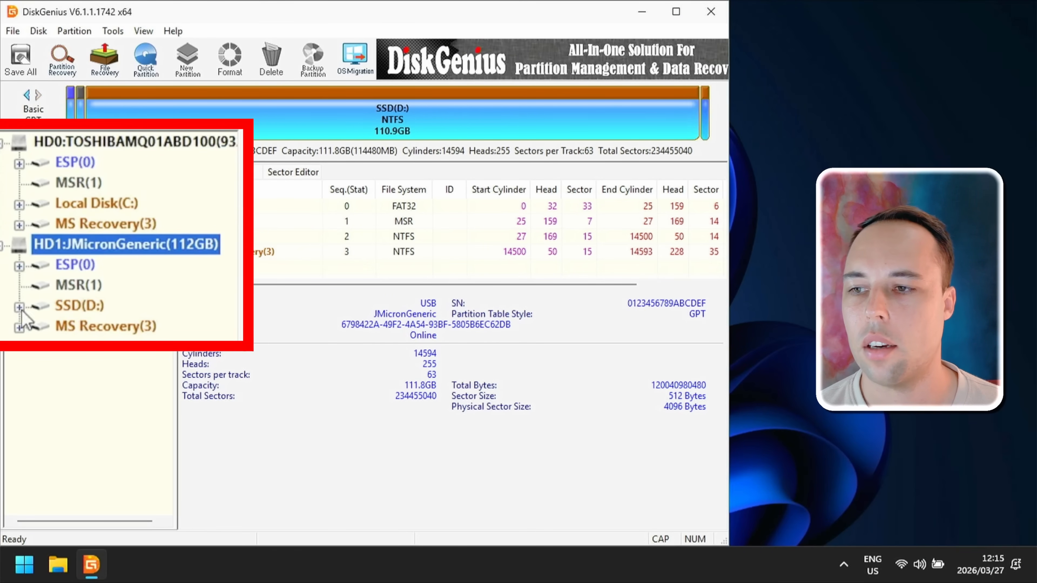
pyautogui.click(63, 306)
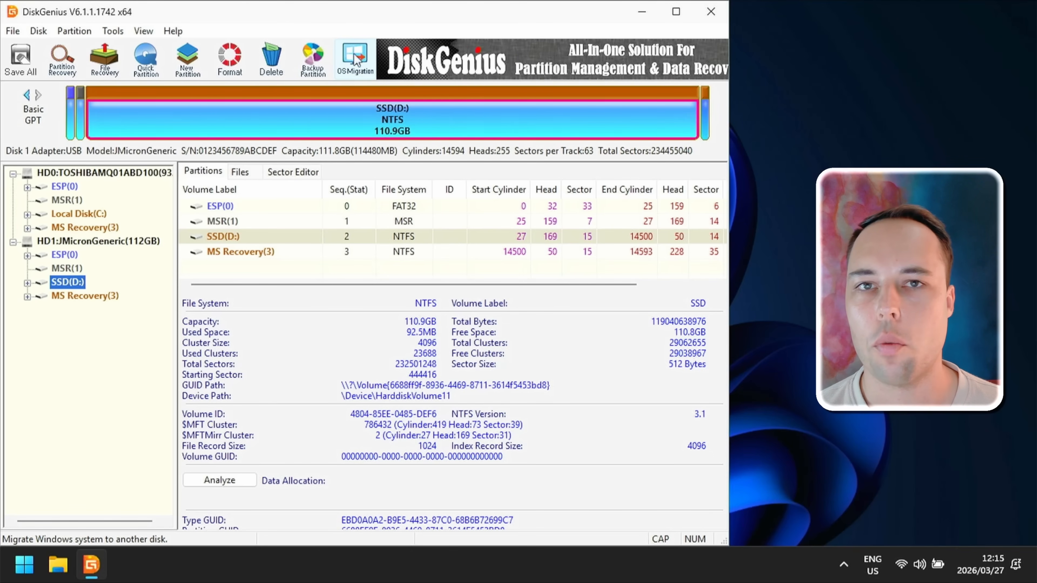
pyautogui.click(117, 31)
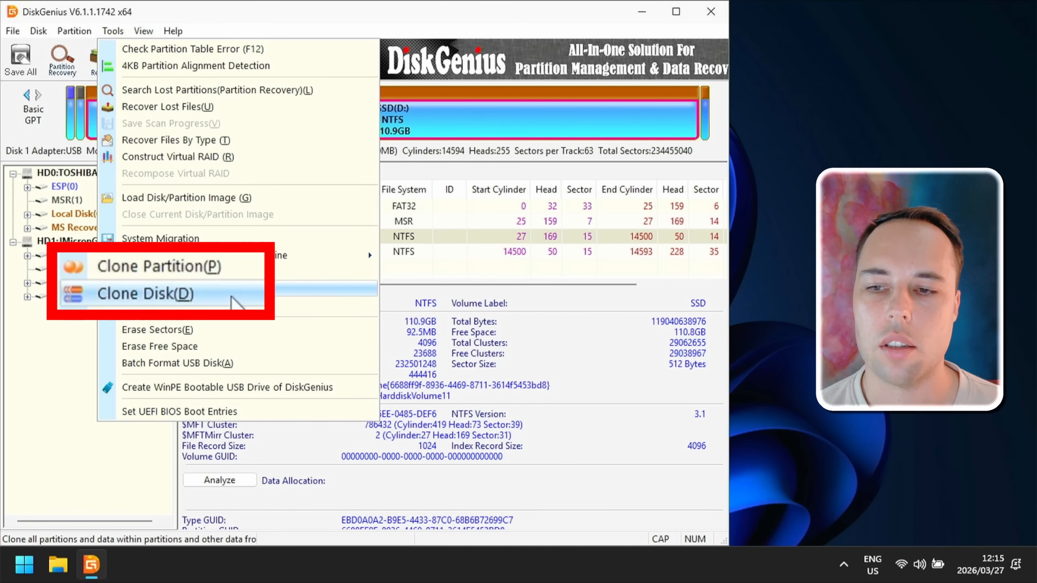
pyautogui.click(231, 298)
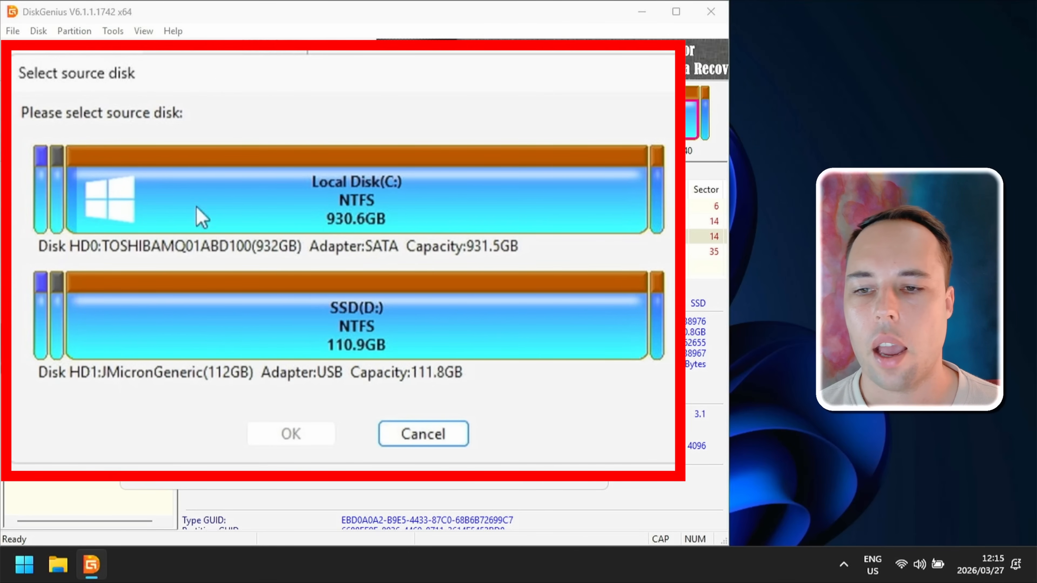
pyautogui.click(252, 202)
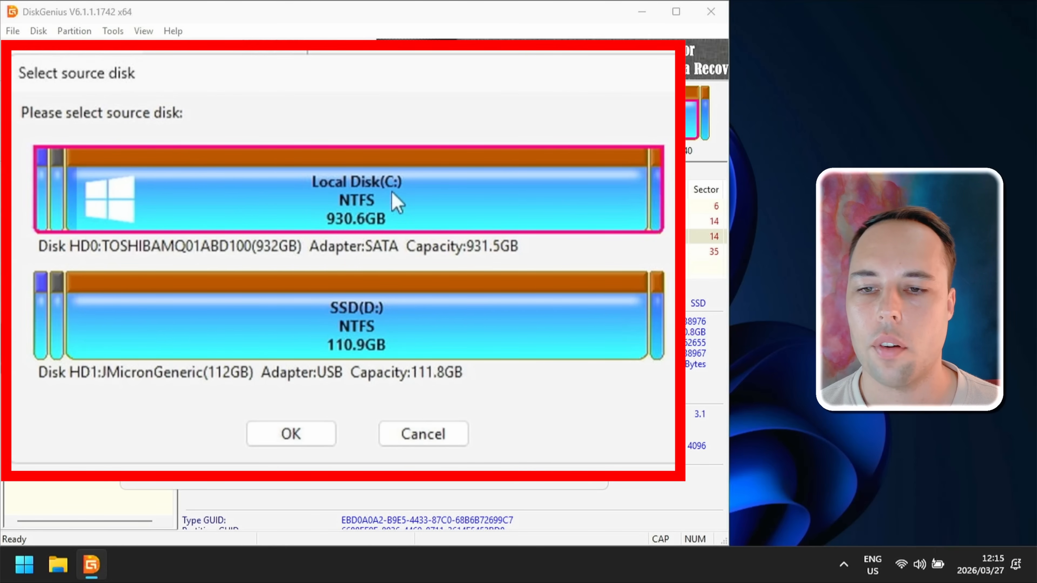
pyautogui.click(302, 437)
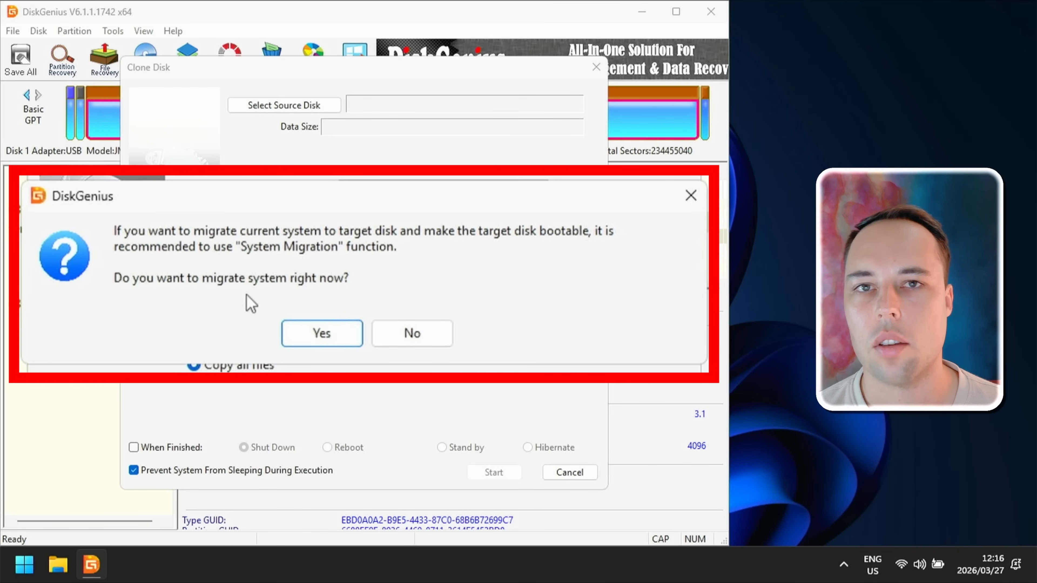
pyautogui.click(291, 331)
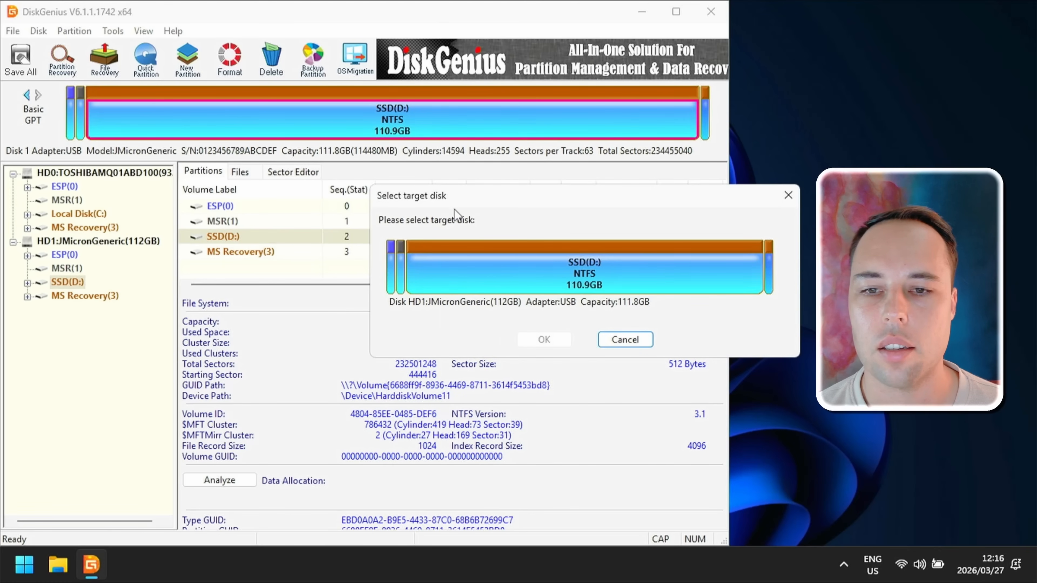
pyautogui.moveTo(455, 194); pyautogui.dragTo(211, 201)
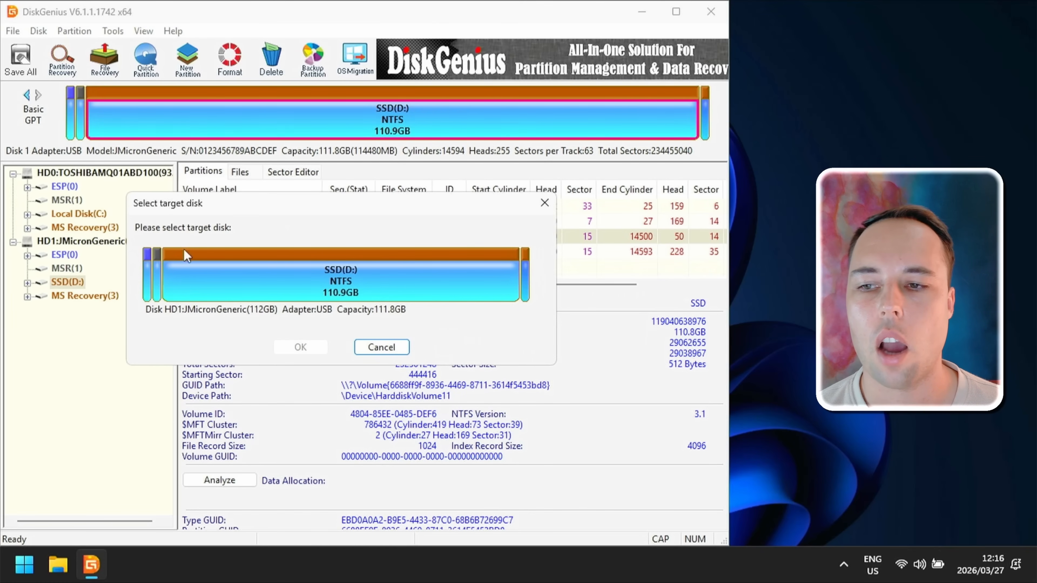
pyautogui.click(387, 347)
pyautogui.click(588, 472)
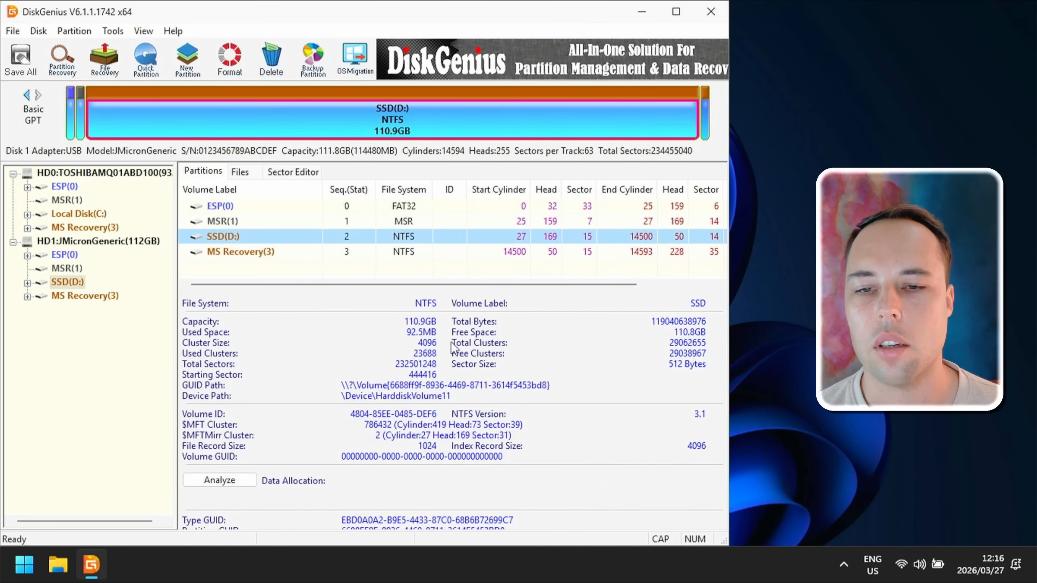
# Start a system migration with HD1:JMicronGeneric(112GB) as the target disk and accept overwriting its files and partitions
pyautogui.click(353, 74)
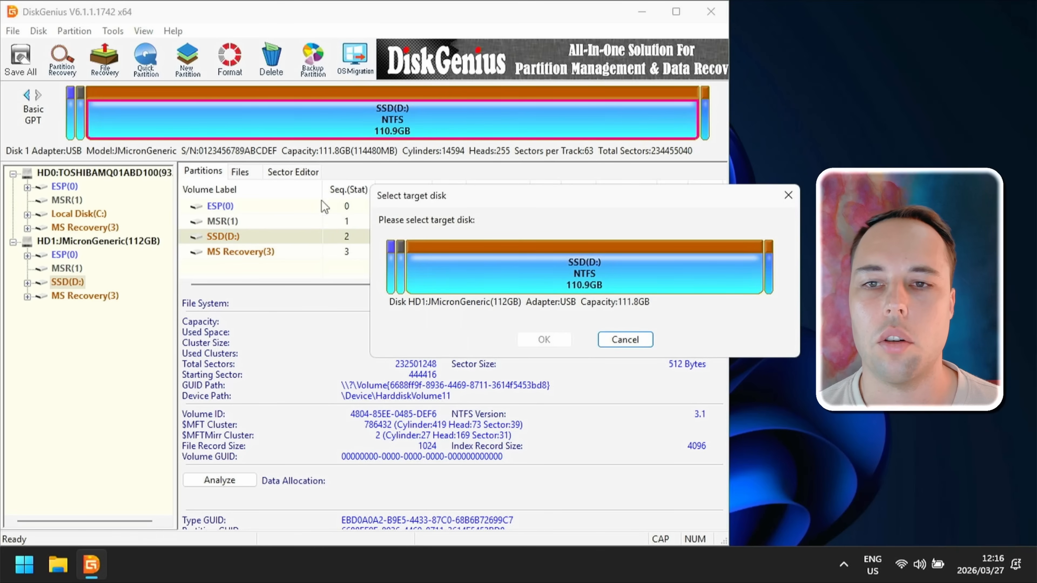
pyautogui.moveTo(459, 209); pyautogui.dragTo(208, 211)
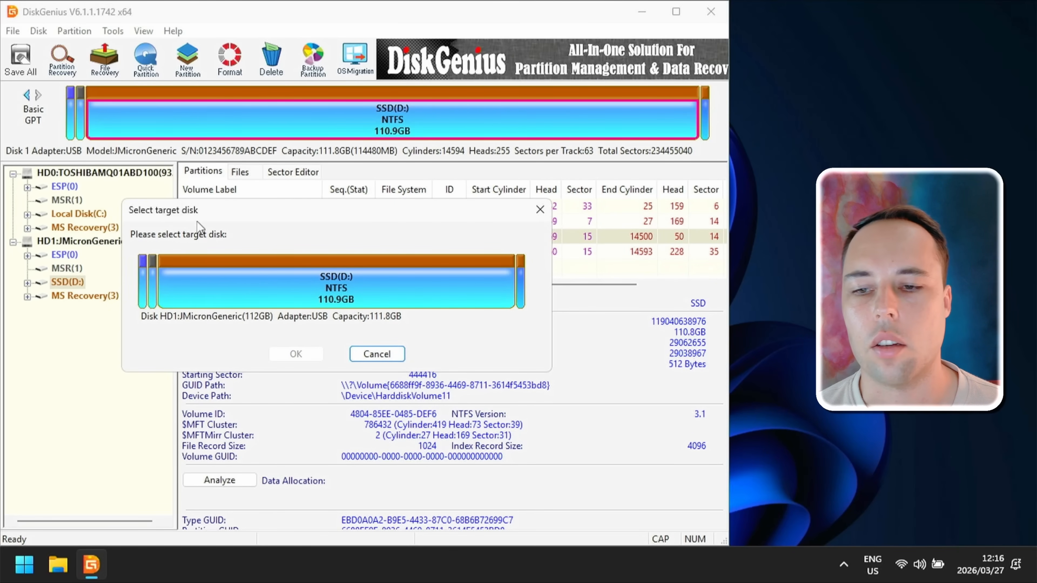
pyautogui.click(385, 290)
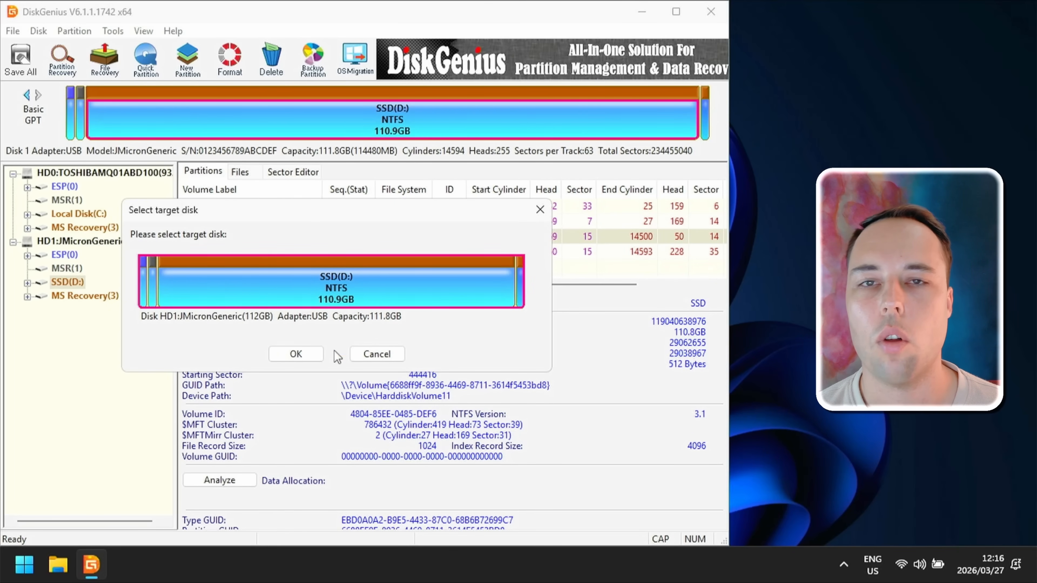
pyautogui.click(297, 354)
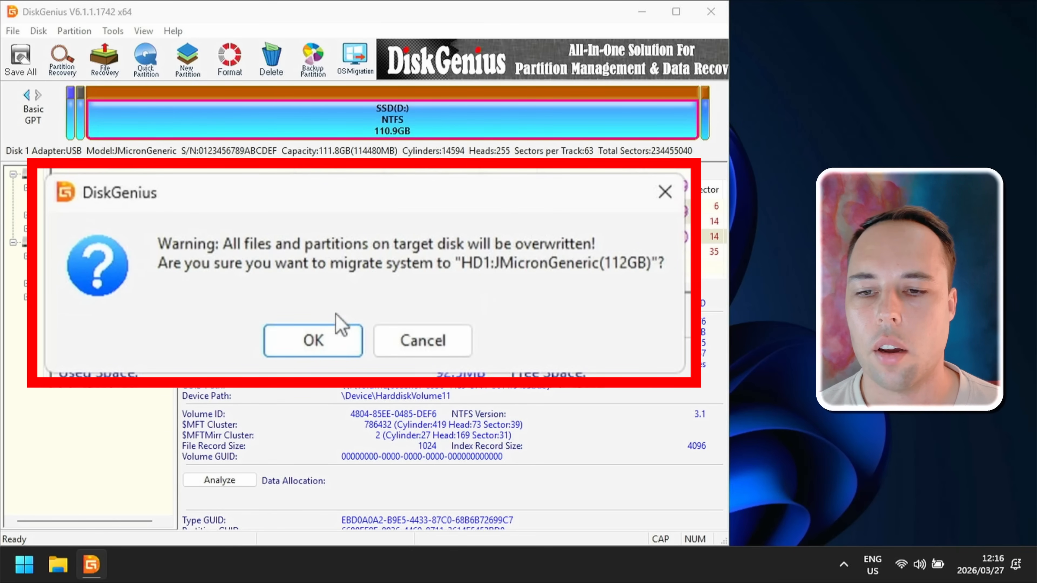
pyautogui.click(336, 345)
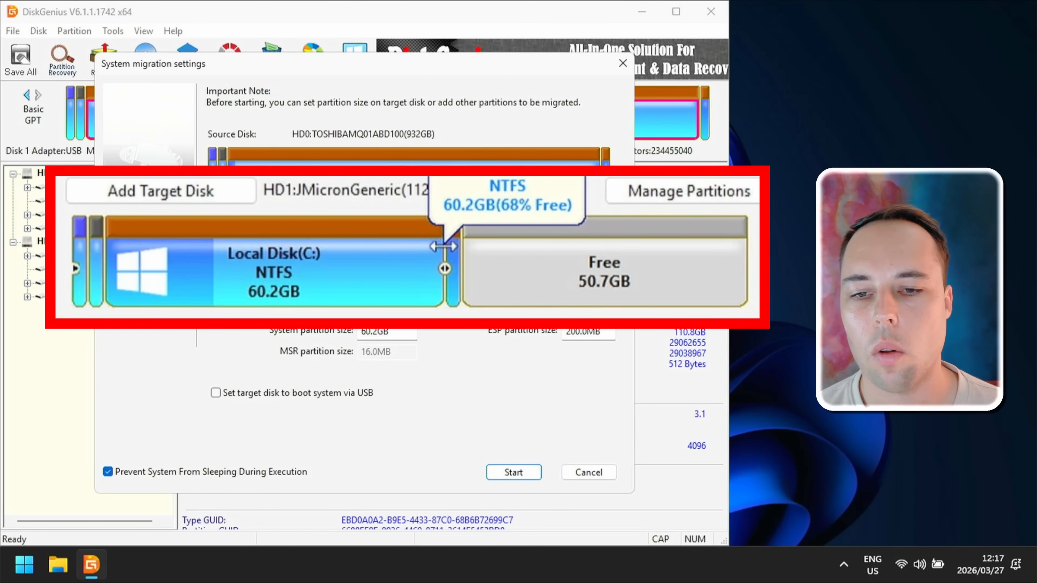
# Enlarge the target's system partition to 110.9GB and run the system migration as a Hot Migration through to completion
pyautogui.moveTo(444, 246); pyautogui.dragTo(749, 246)
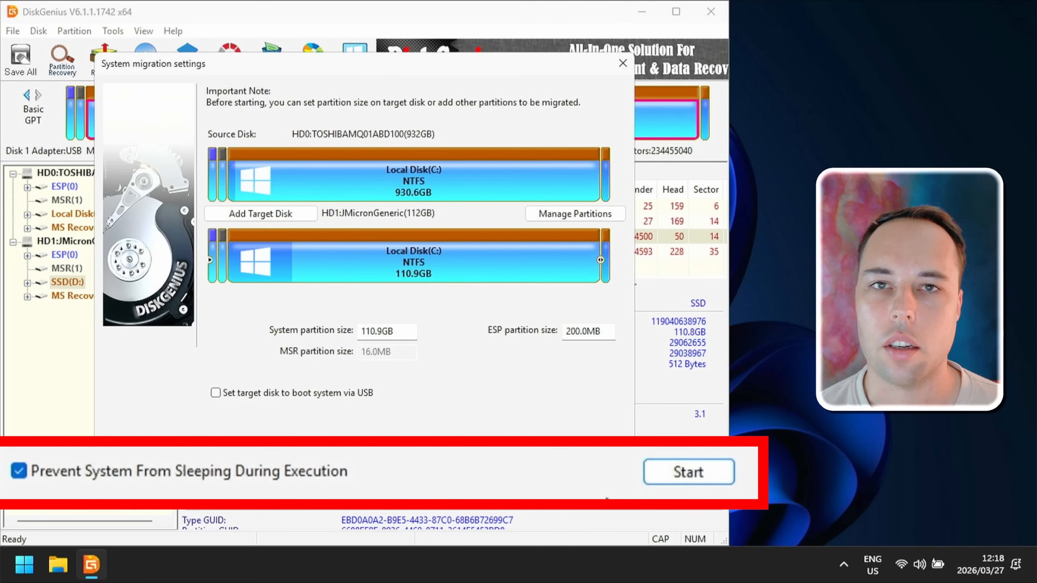
pyautogui.click(526, 475)
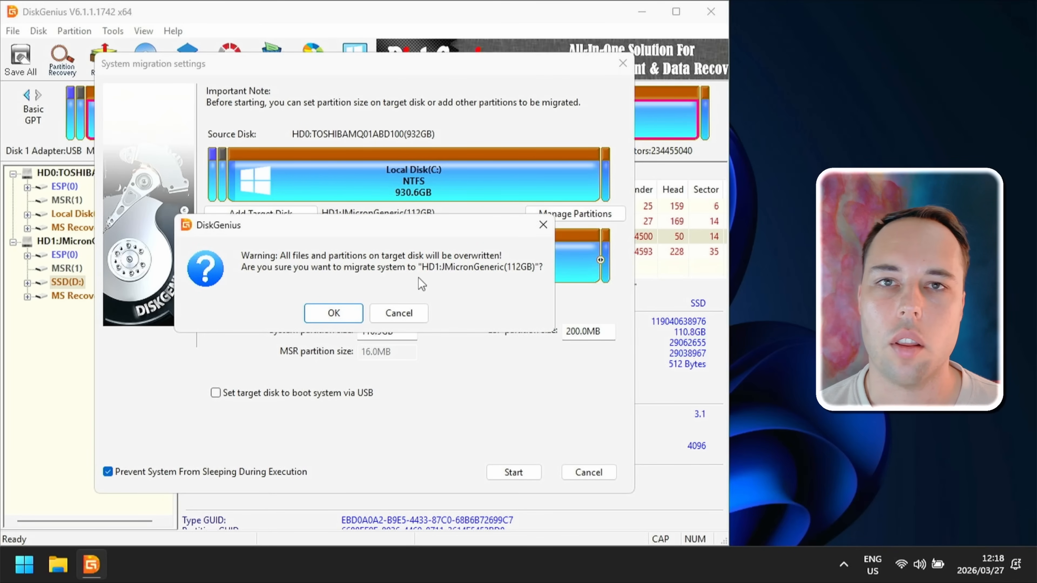
pyautogui.click(347, 315)
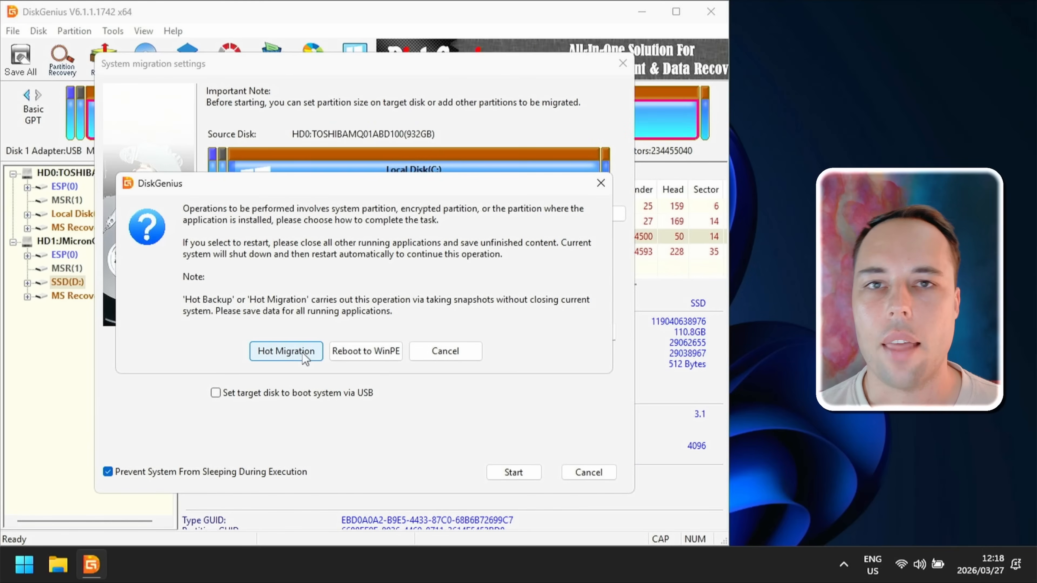
pyautogui.click(302, 352)
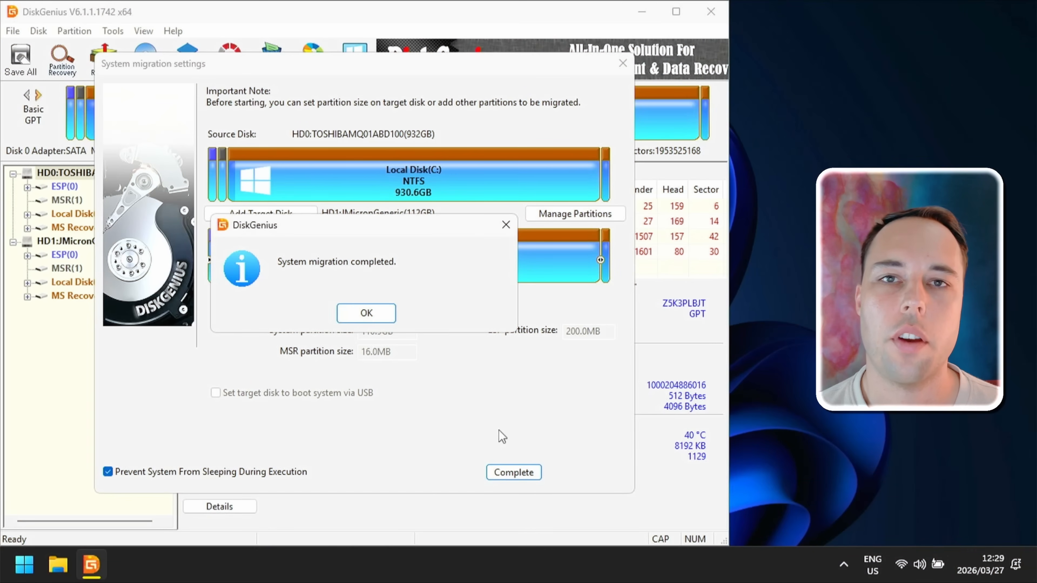
pyautogui.click(381, 315)
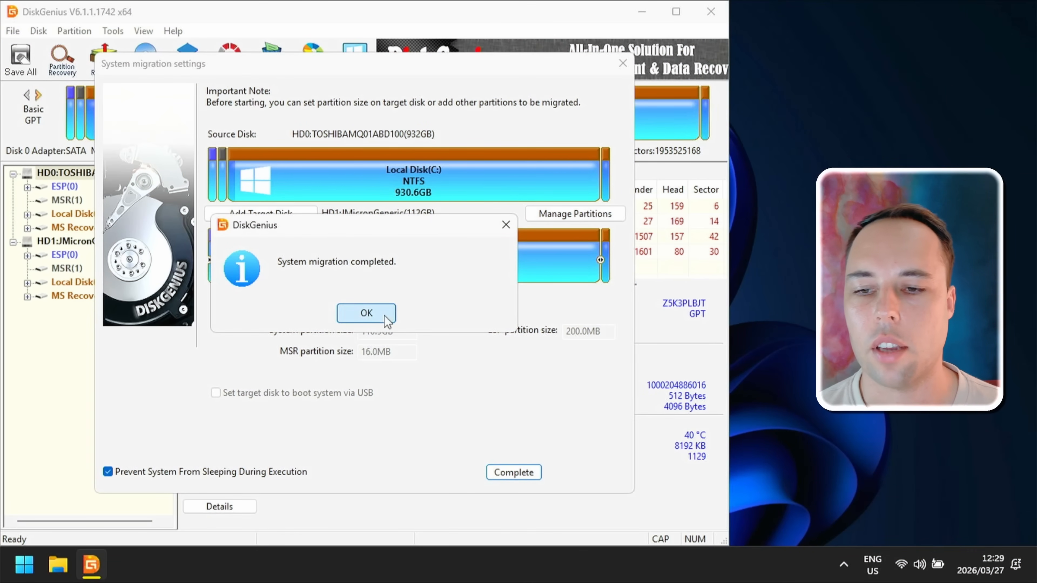
pyautogui.click(514, 472)
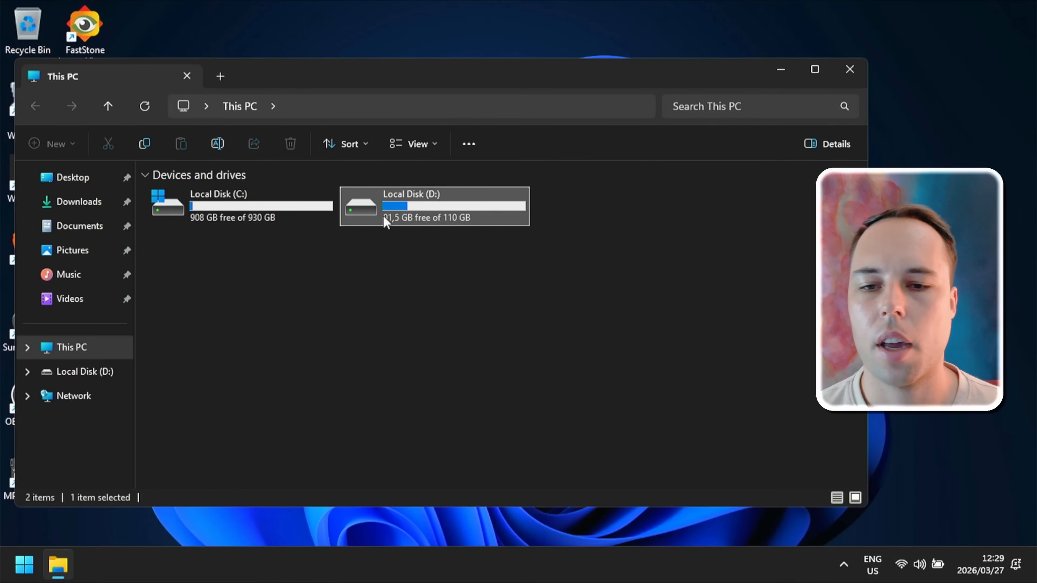
# Check the folders on Local Disk (D:) in File Explorer and close the window
pyautogui.doubleClick(418, 211)
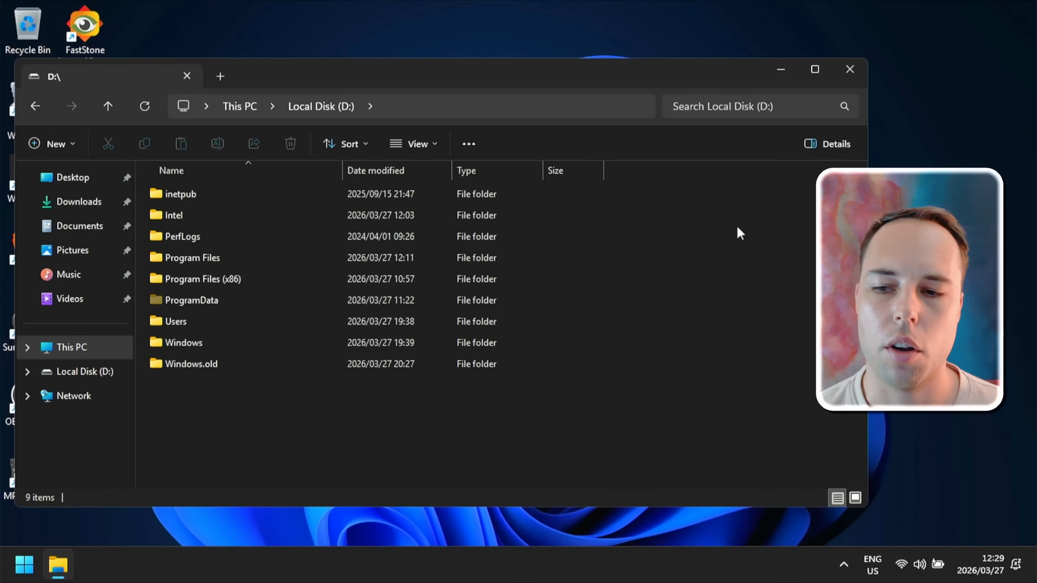
pyautogui.click(855, 73)
# Shut down the computer
pyautogui.press('super')
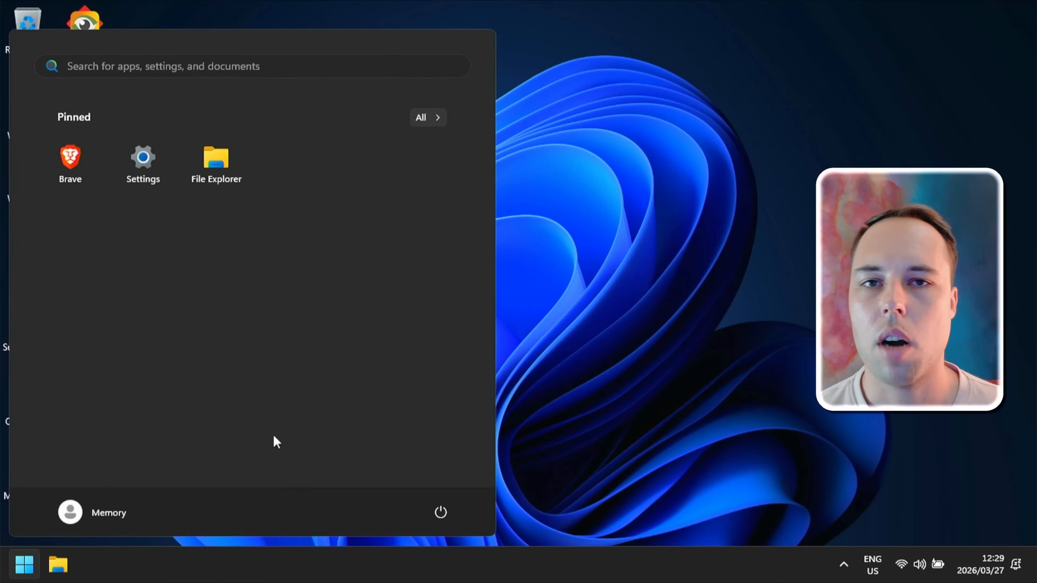
pyautogui.click(443, 516)
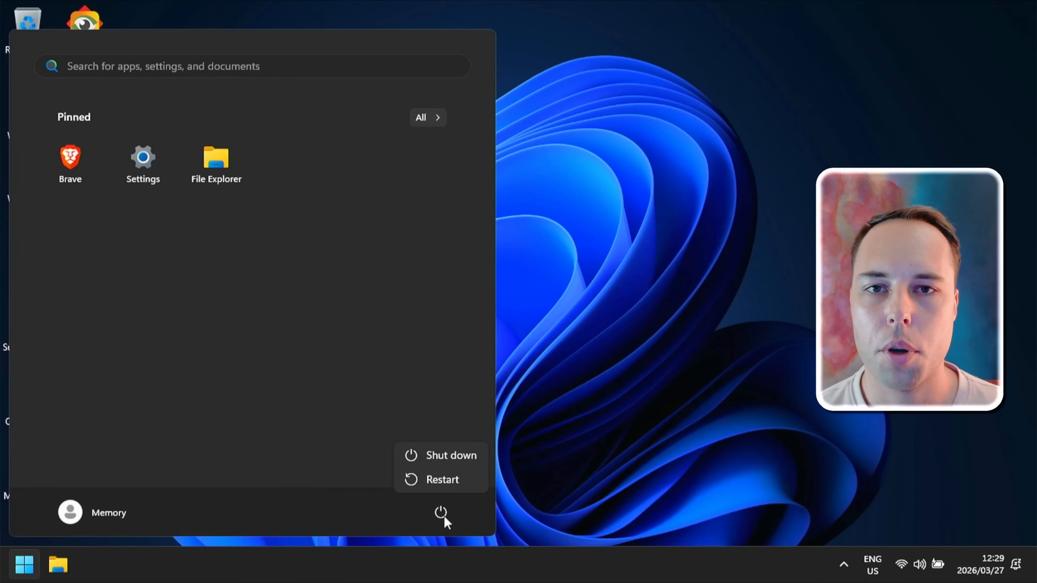
pyautogui.click(457, 459)
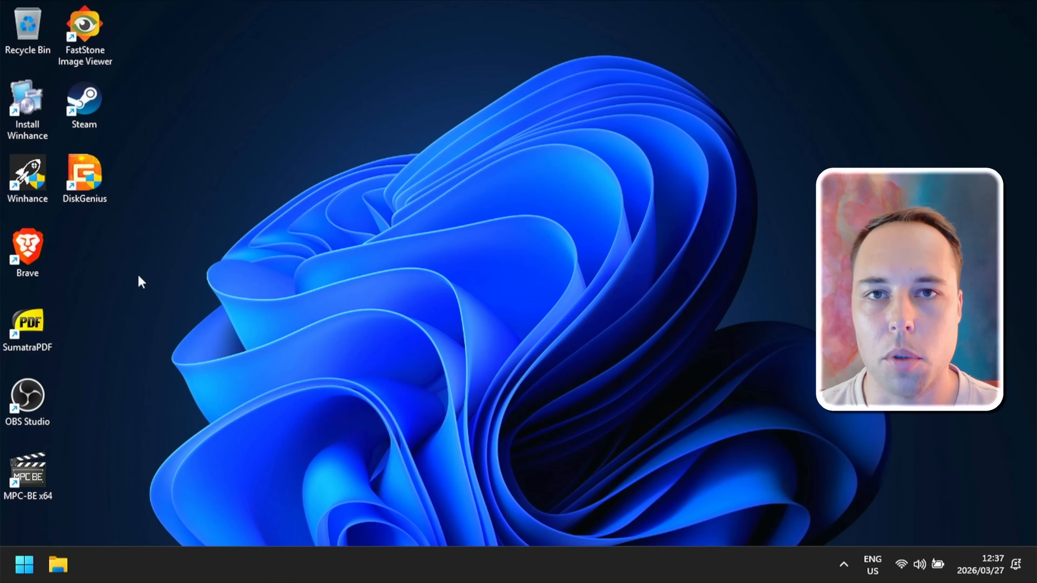
# Find the "Create a restore point" control panel entry, open its System Protection settings and move the window clear of the desktop icons
pyautogui.click(19, 564)
pyautogui.write('create a ')
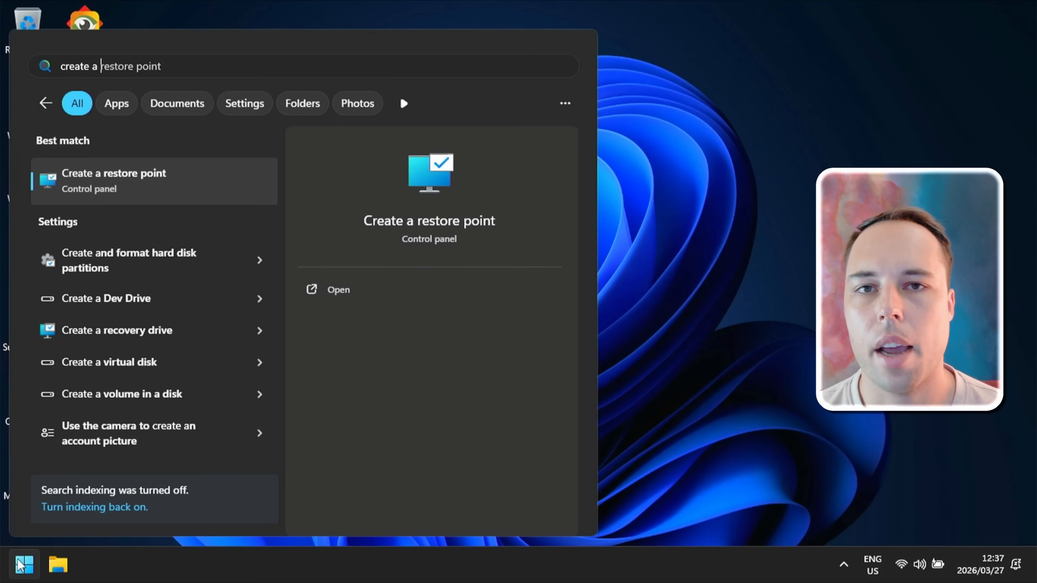
pyautogui.write('res')
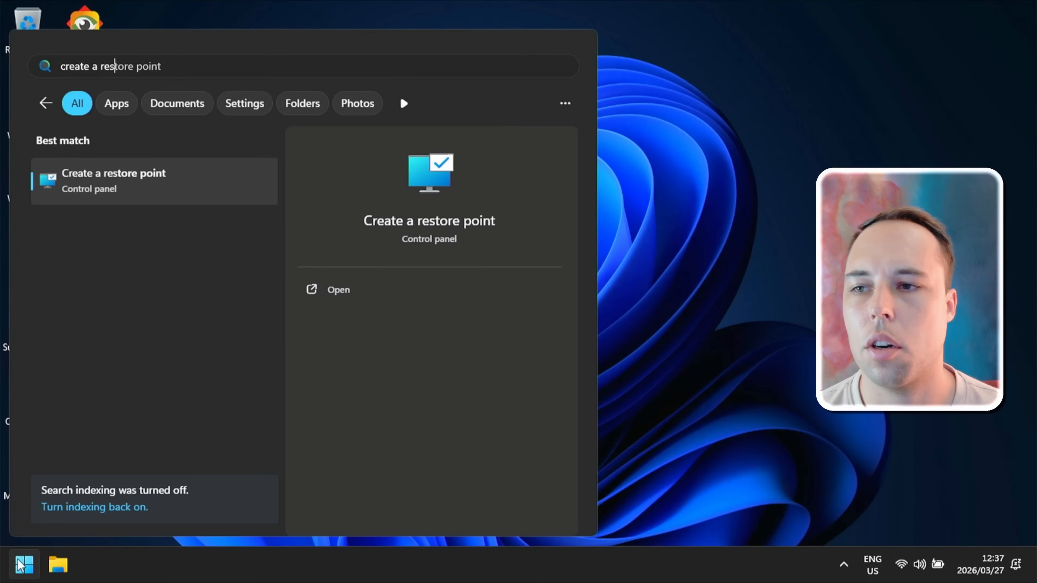
pyautogui.press('Return')
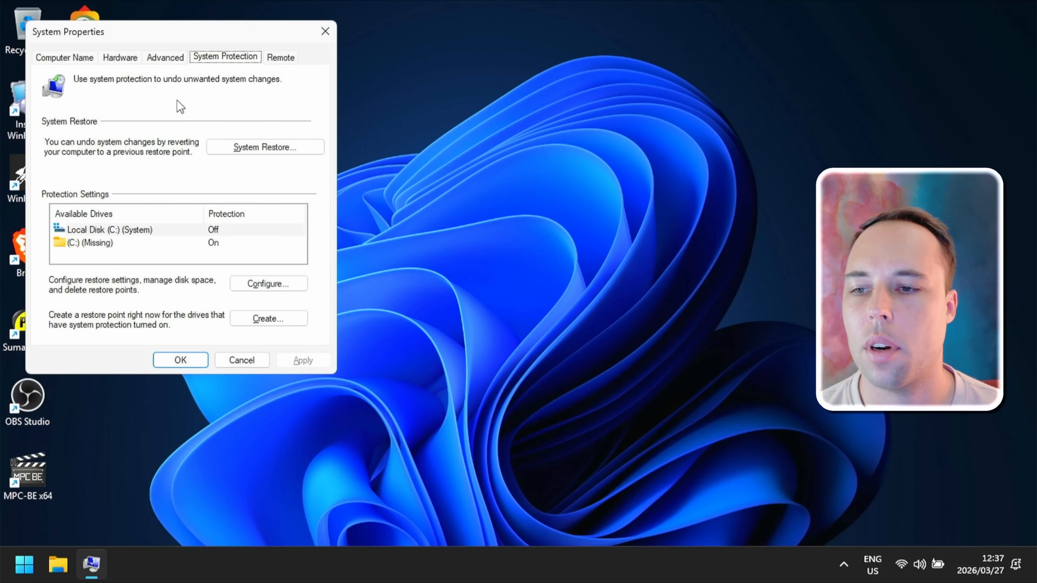
pyautogui.moveTo(161, 36); pyautogui.dragTo(205, 109)
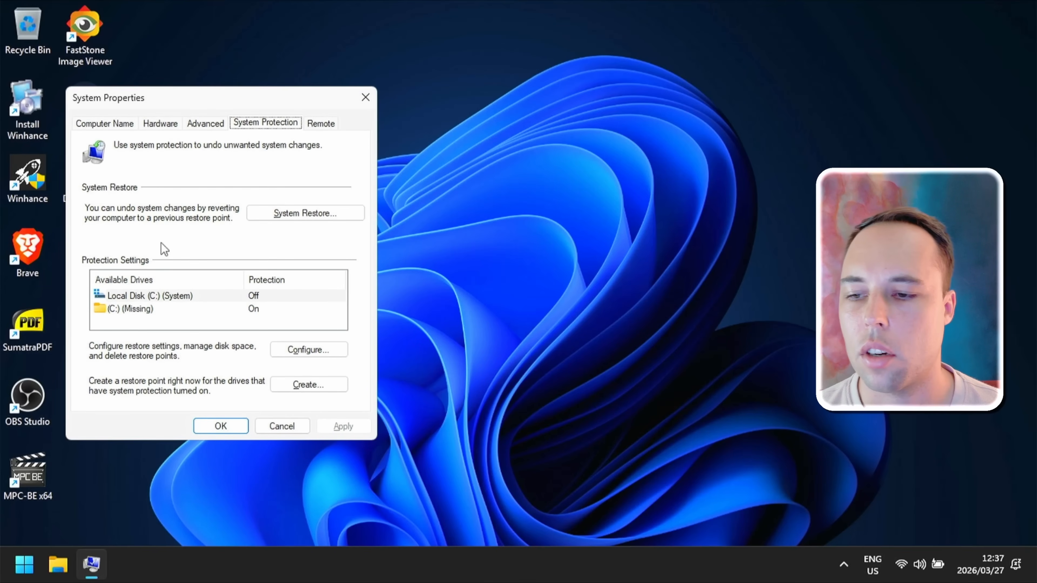
# Turn on system protection for Local Disk (C:) (System) and apply the change
pyautogui.click(165, 297)
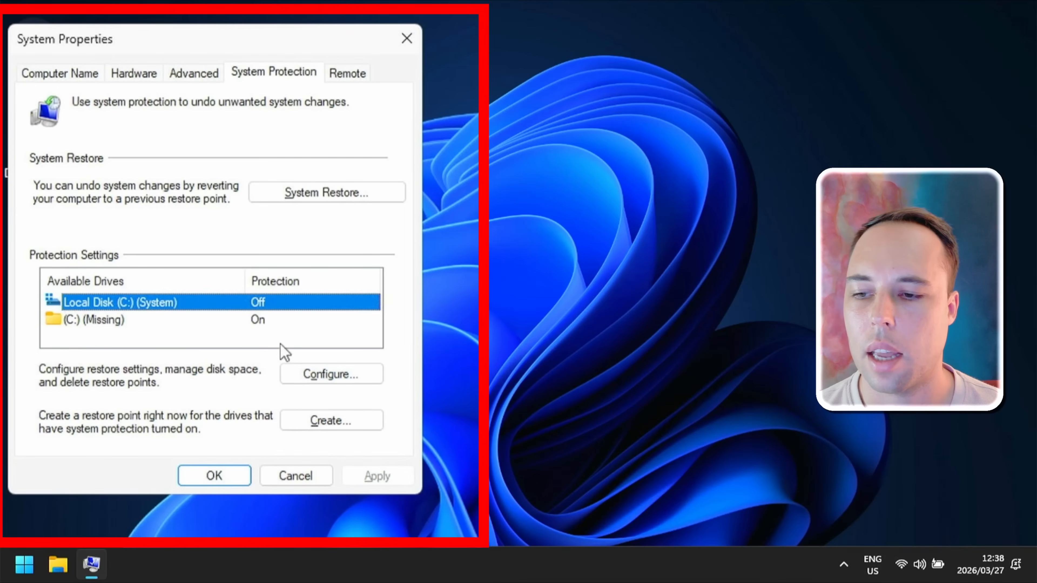
pyautogui.click(354, 374)
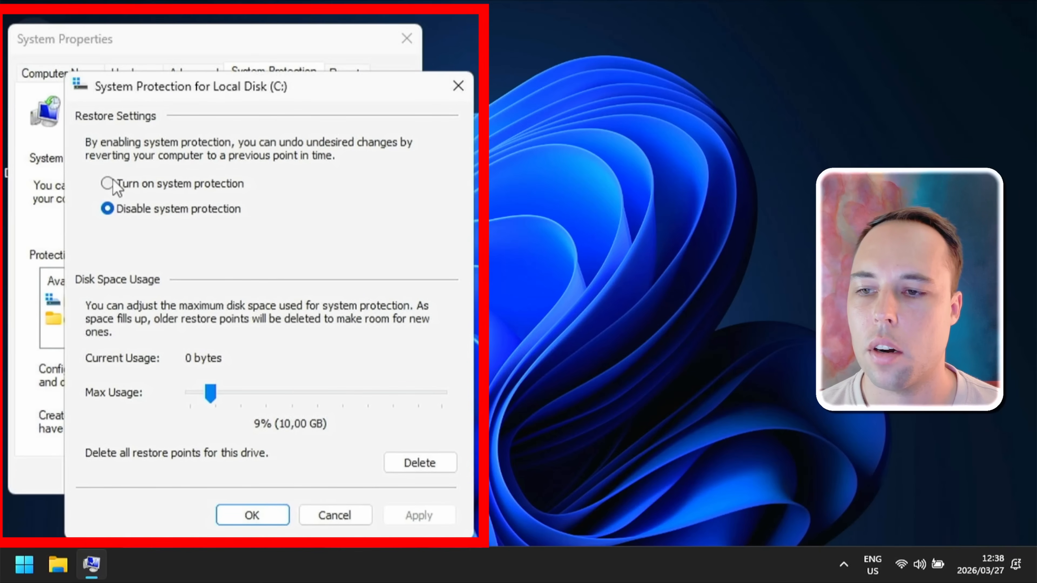
pyautogui.click(173, 184)
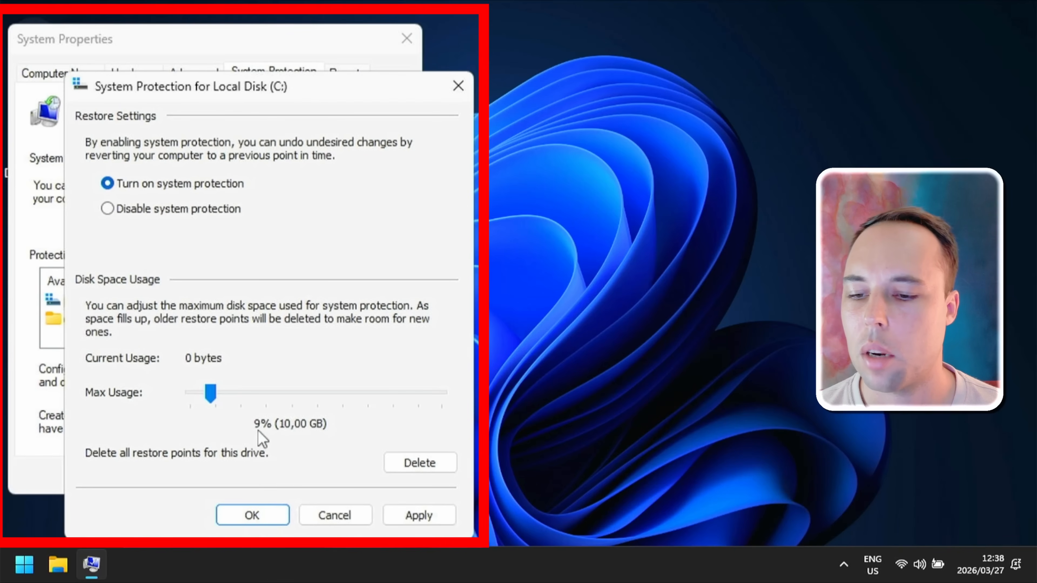
pyautogui.click(418, 516)
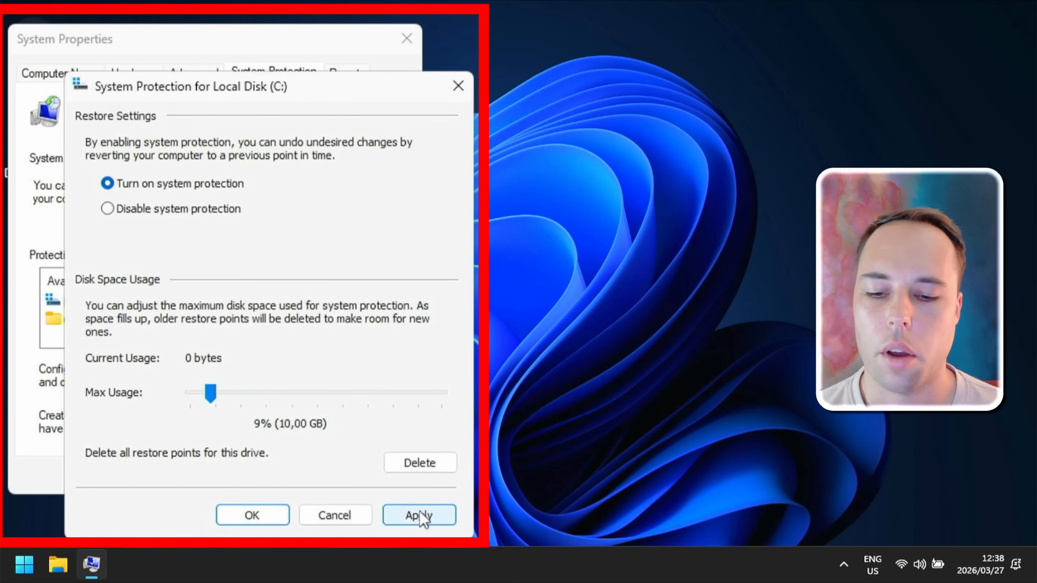
pyautogui.click(419, 512)
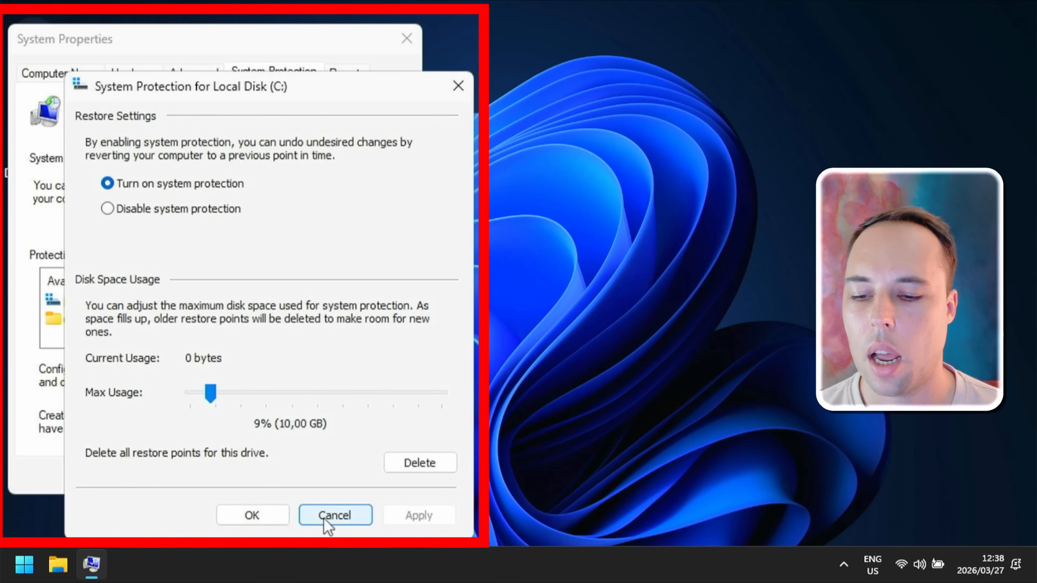
# Close the drive's protection settings and create a restore point described as "after disk clone"
pyautogui.click(269, 521)
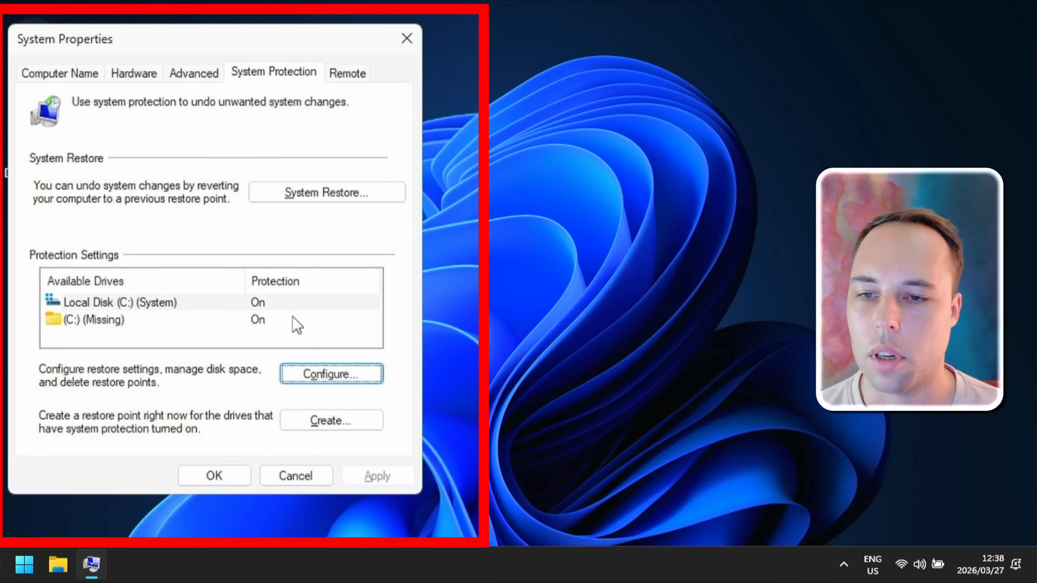
pyautogui.click(331, 421)
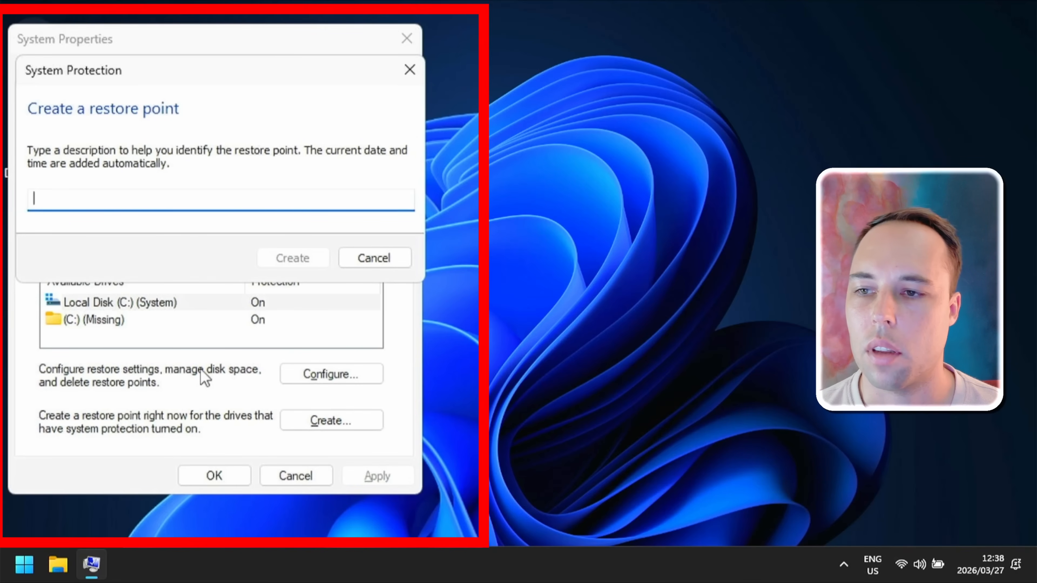
pyautogui.write('after disk clone')
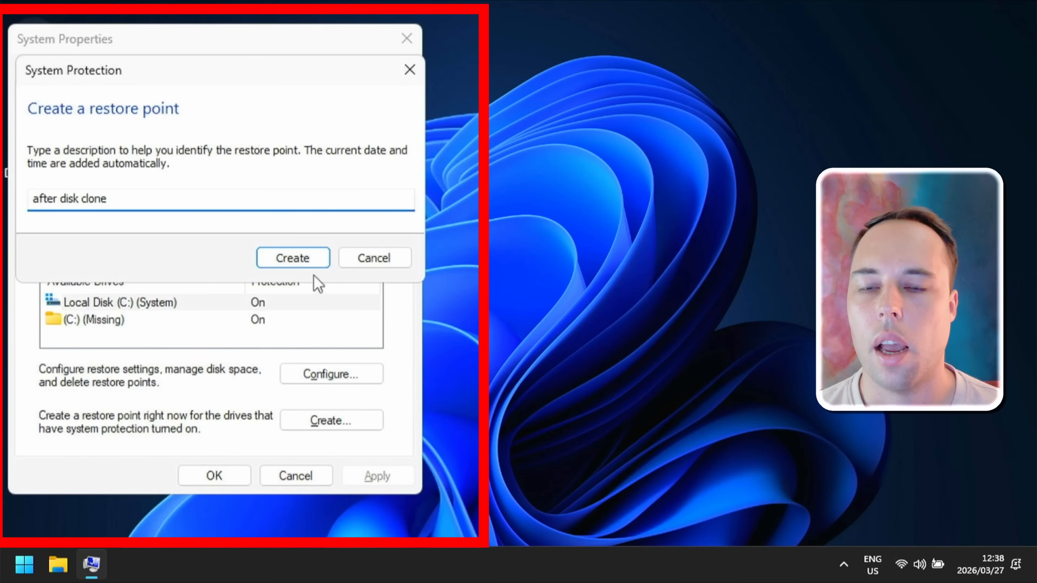
pyautogui.click(307, 260)
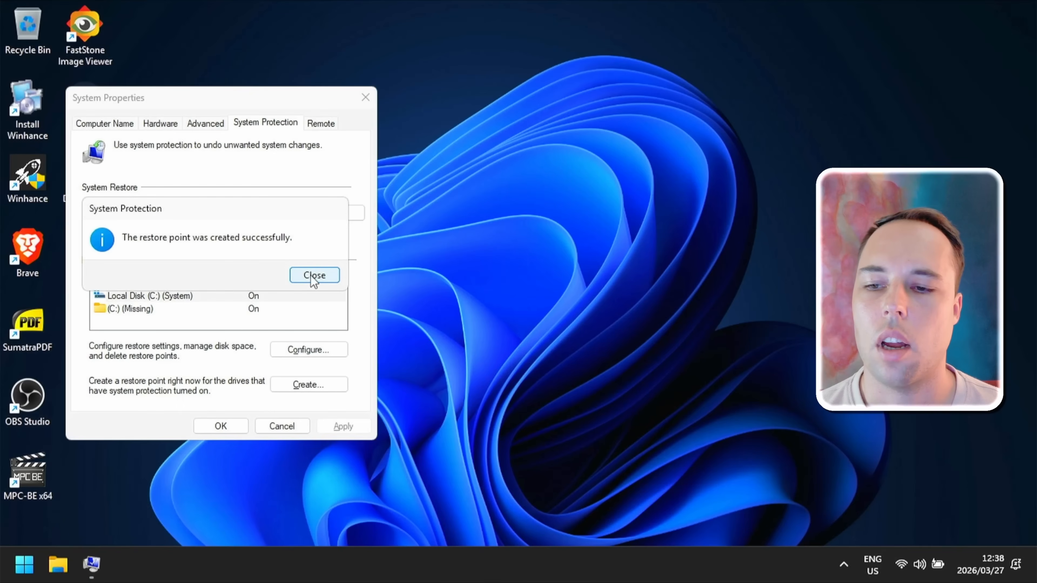
pyautogui.click(336, 273)
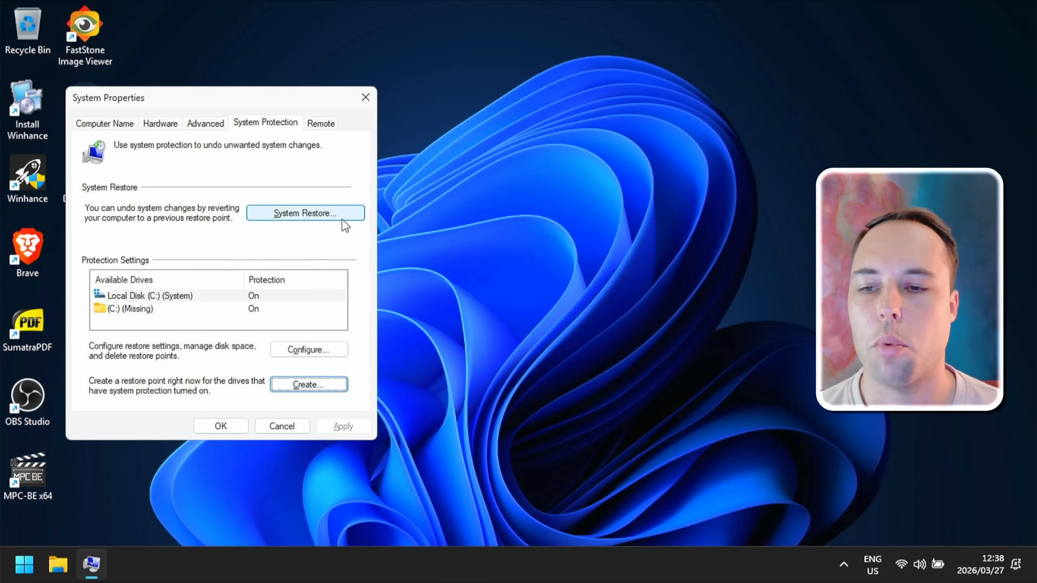
# Open System Restore, select the "after disk clone" entry in the restore point list and move the wizard window aside
pyautogui.click(370, 196)
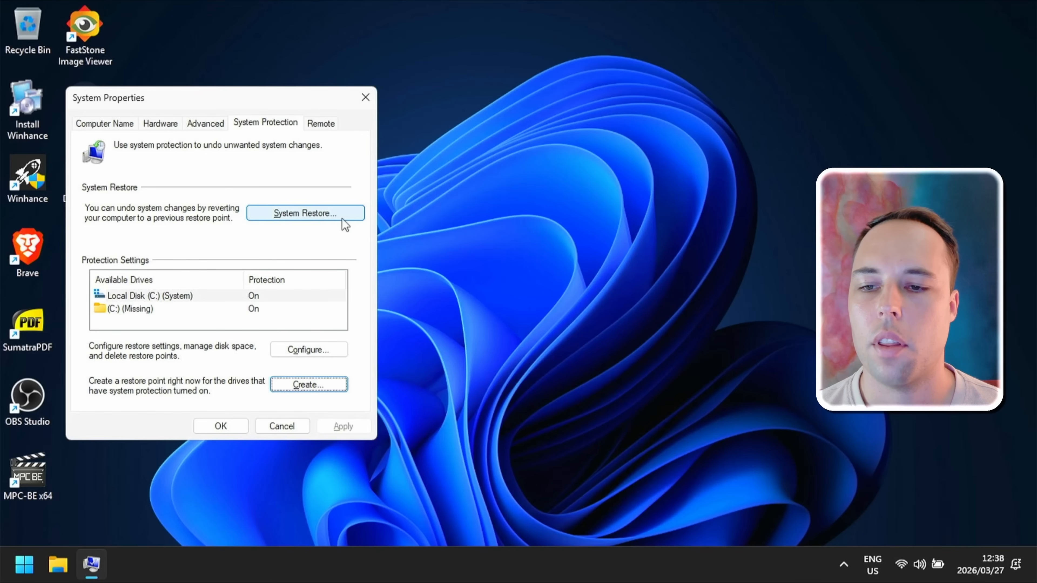
pyautogui.click(342, 218)
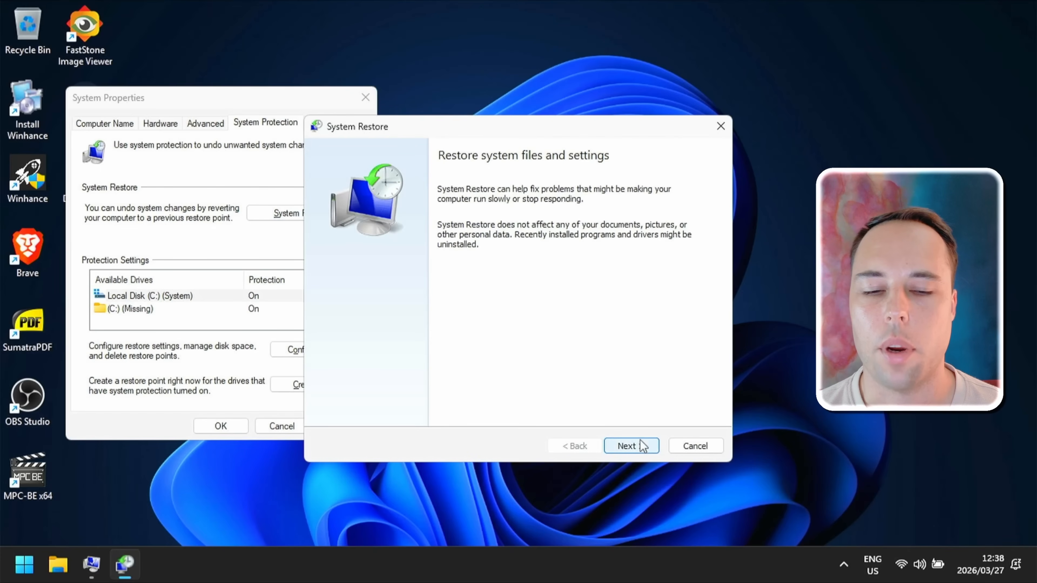
pyautogui.click(644, 446)
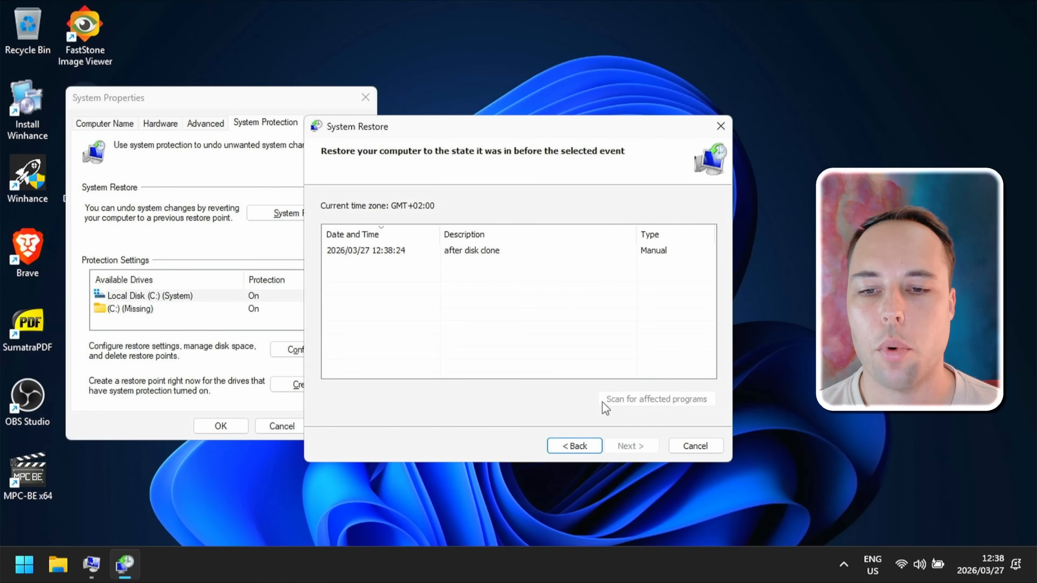
pyautogui.click(477, 251)
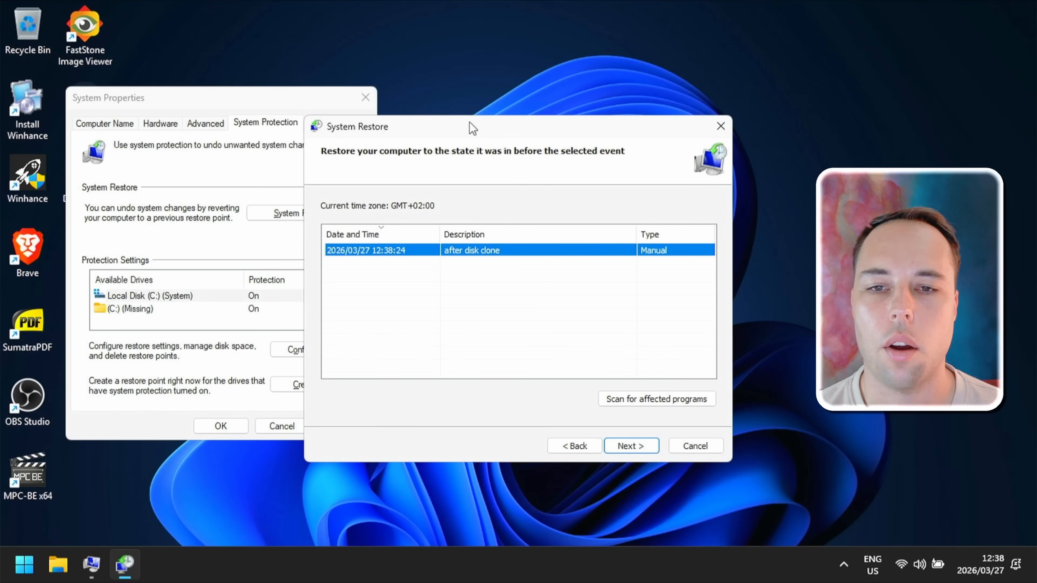
pyautogui.moveTo(469, 125); pyautogui.dragTo(362, 103)
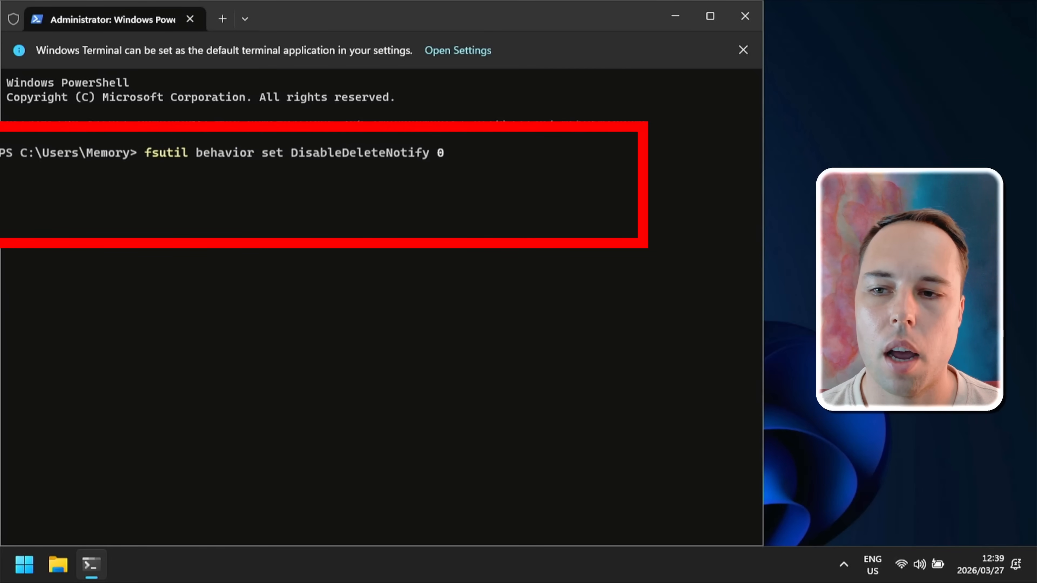
# In an administrator PowerShell window, run fsutil behavior set DisableDeleteNotify 0 to enable TRIM
pyautogui.press('Return')
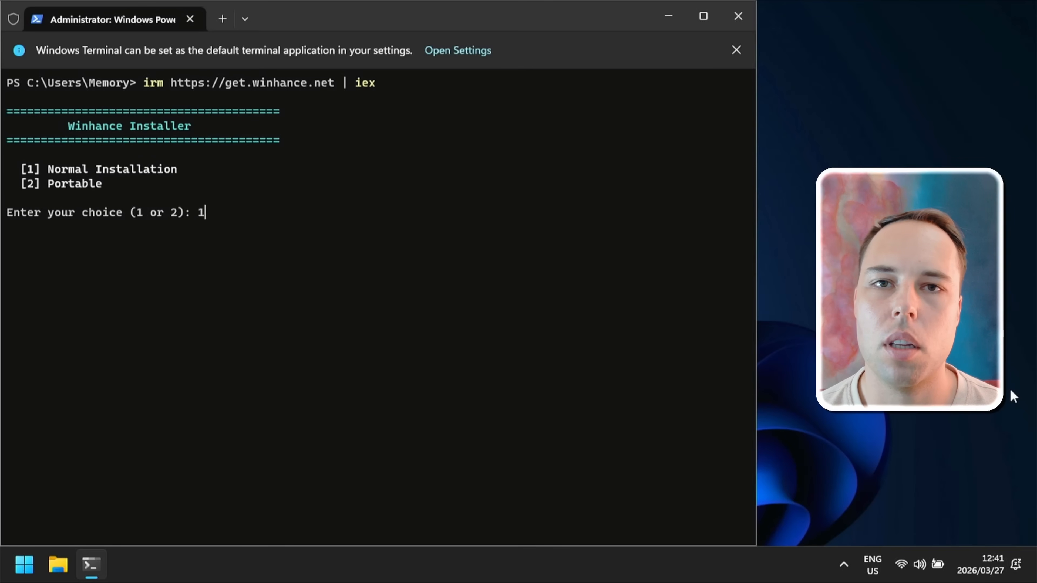
pyautogui.press('Return')
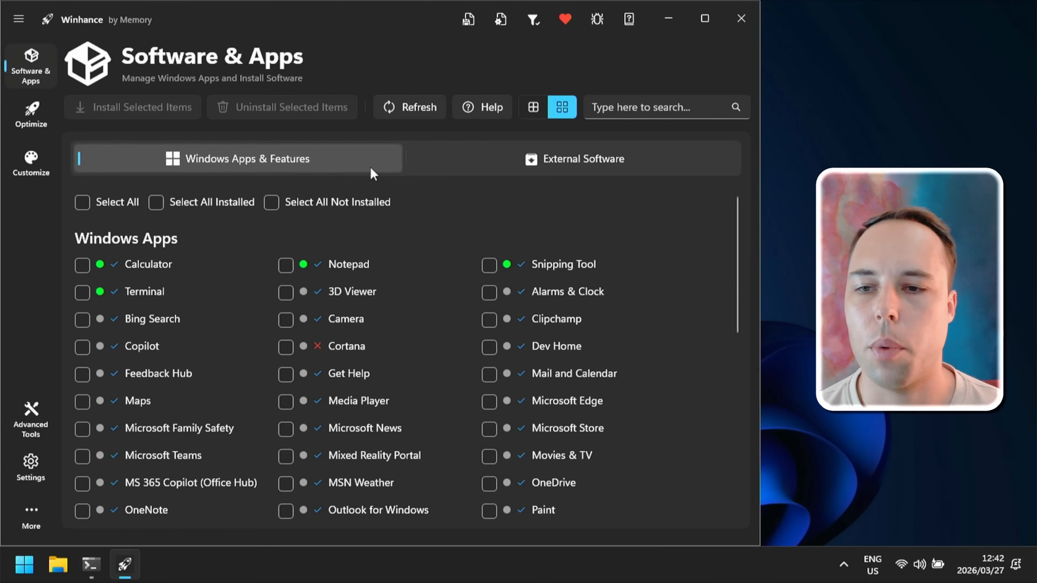
# Look through Winhance's external software list, its optimization categories and its customization categories
pyautogui.click(544, 162)
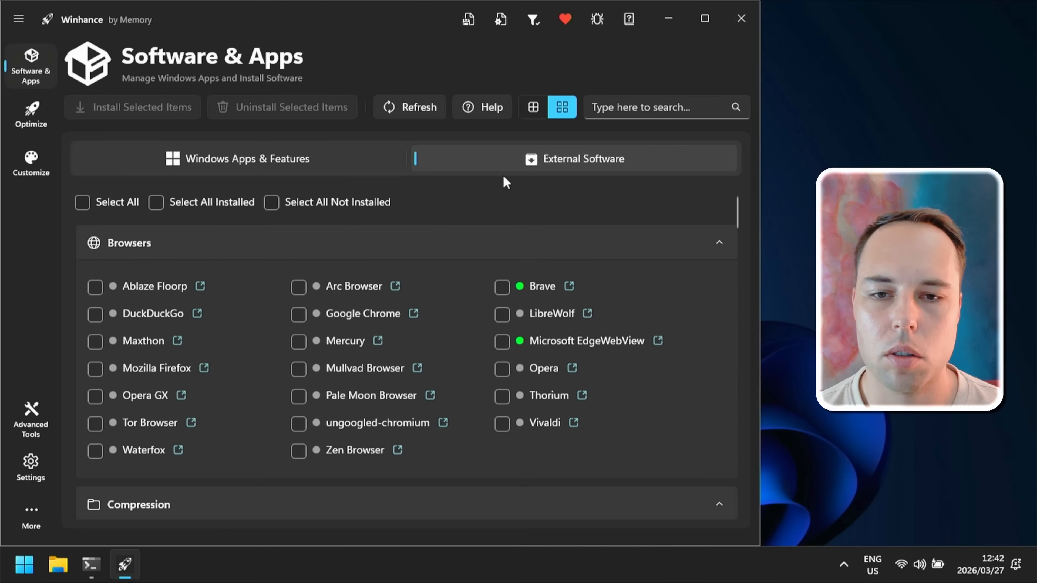
pyautogui.click(27, 121)
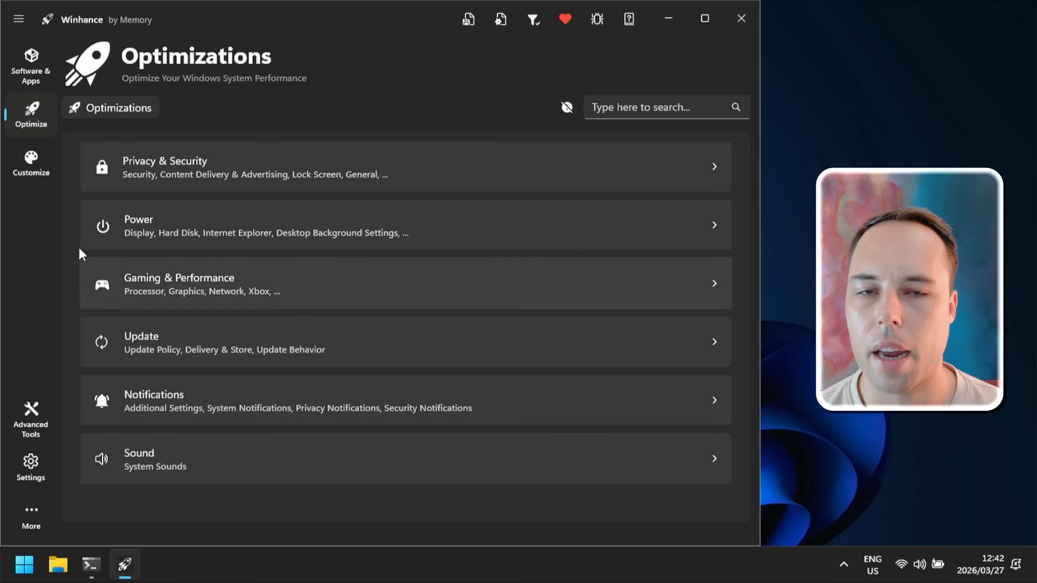
pyautogui.click(44, 176)
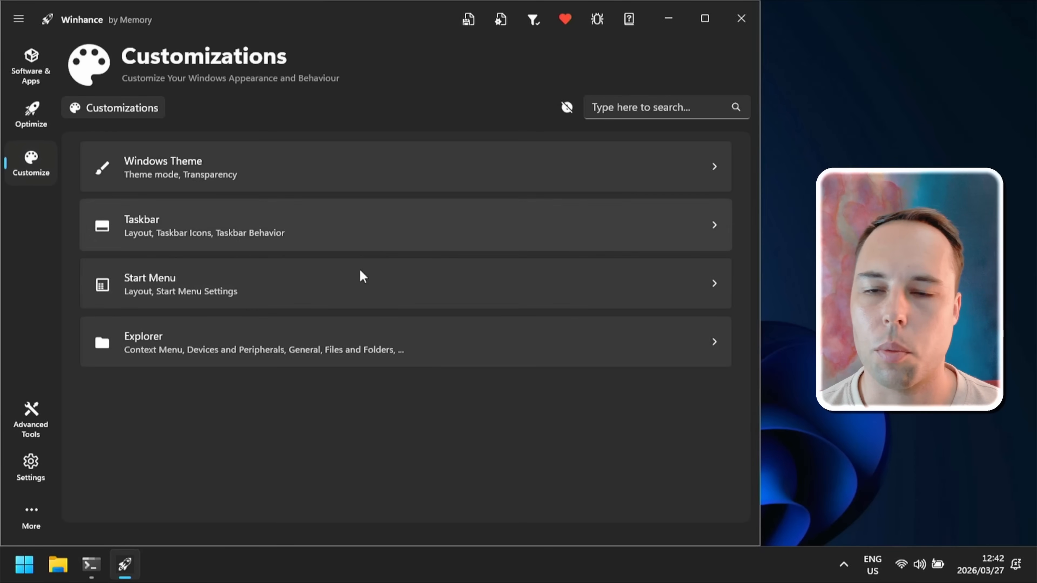